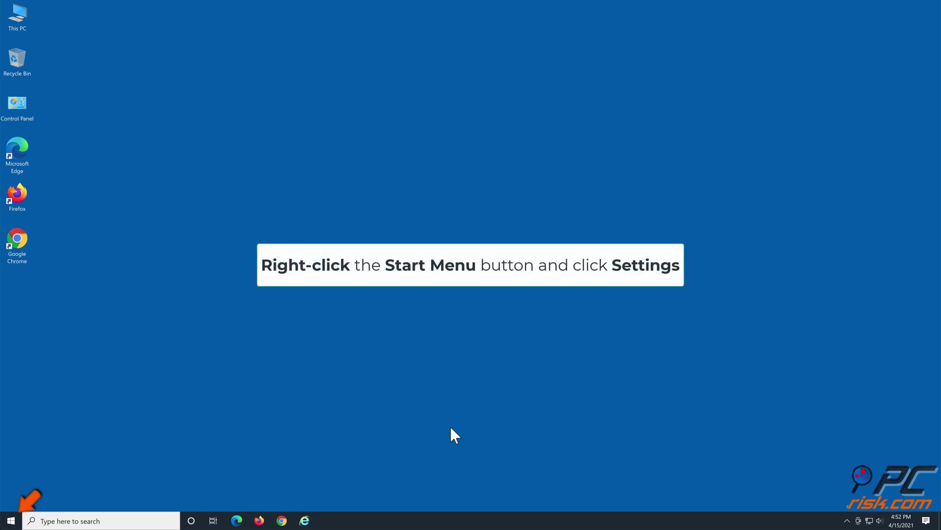
- Go to Settings > Update & Security > Troubleshoot from the Start button's context menu
right_click(19, 520)
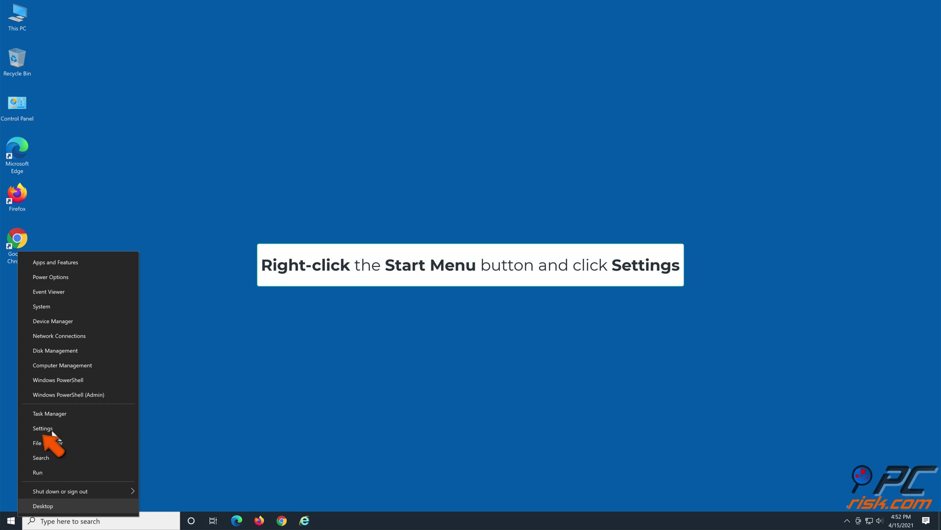
click(52, 431)
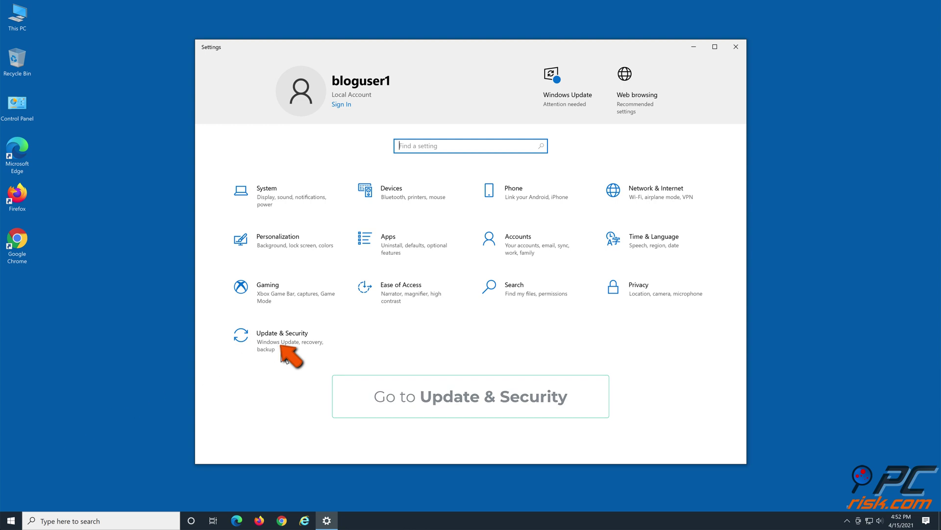
click(283, 356)
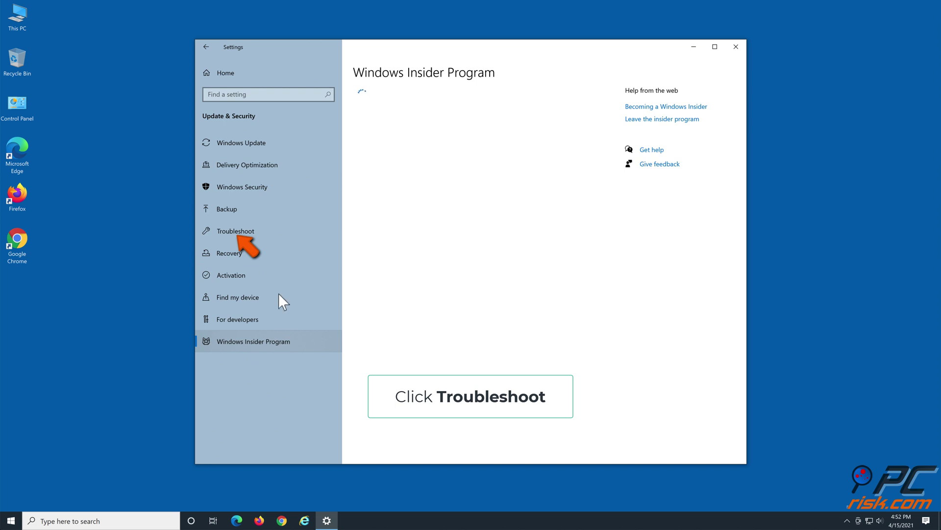
click(264, 232)
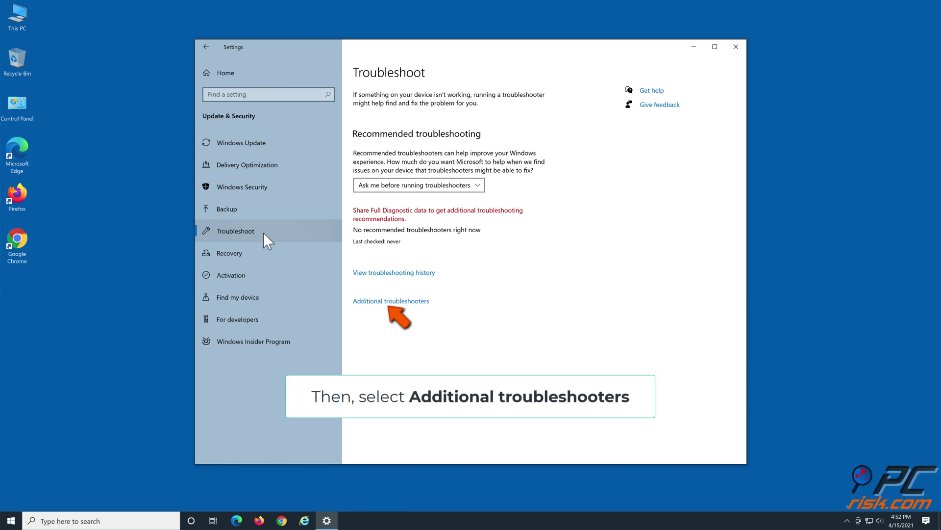
- Run the Windows Update troubleshooter from Additional troubleshooters, dismiss its result, and close Settings
click(395, 302)
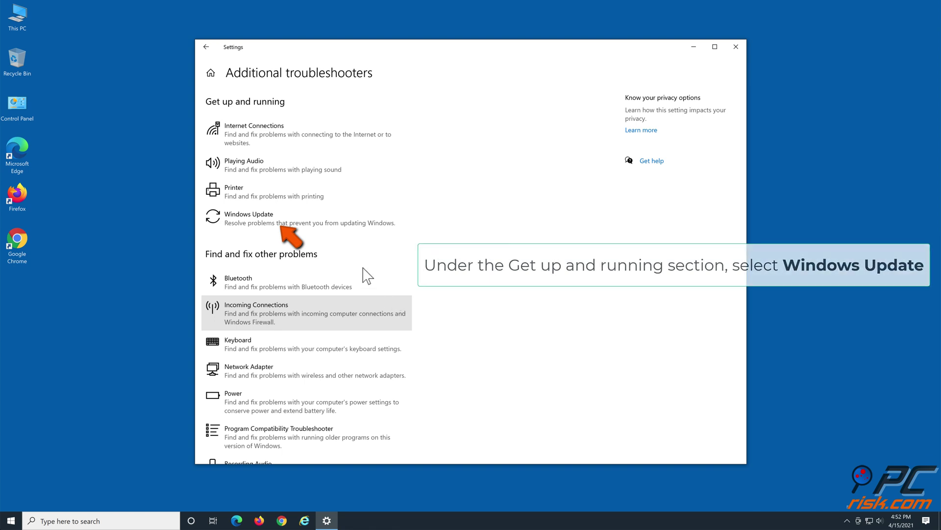
click(284, 226)
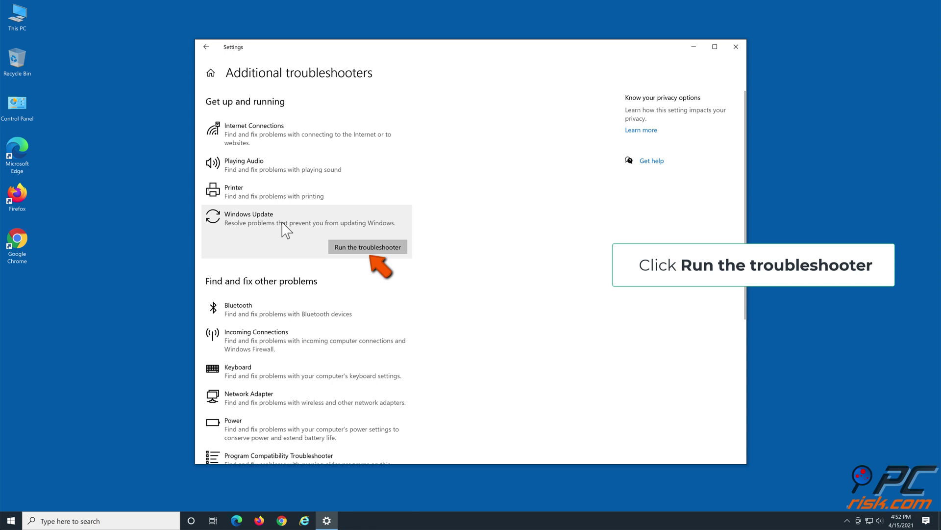
click(366, 249)
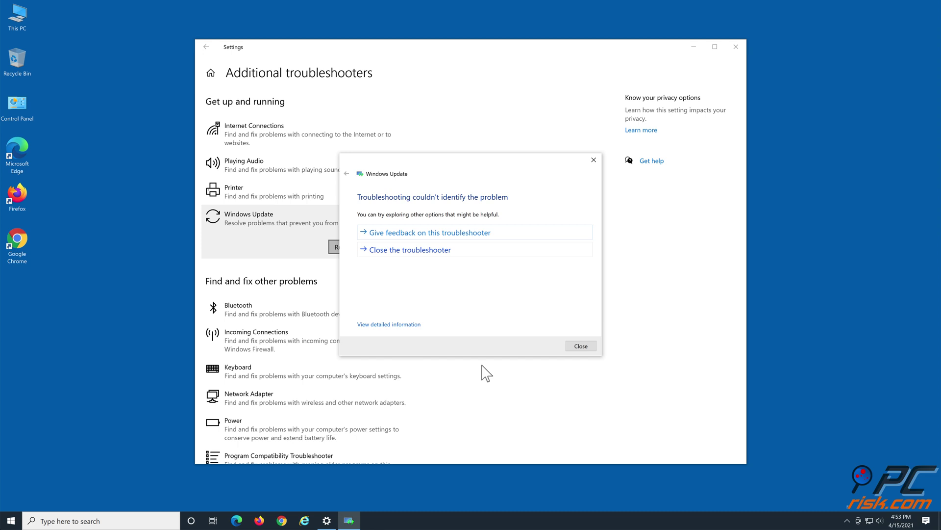
click(582, 347)
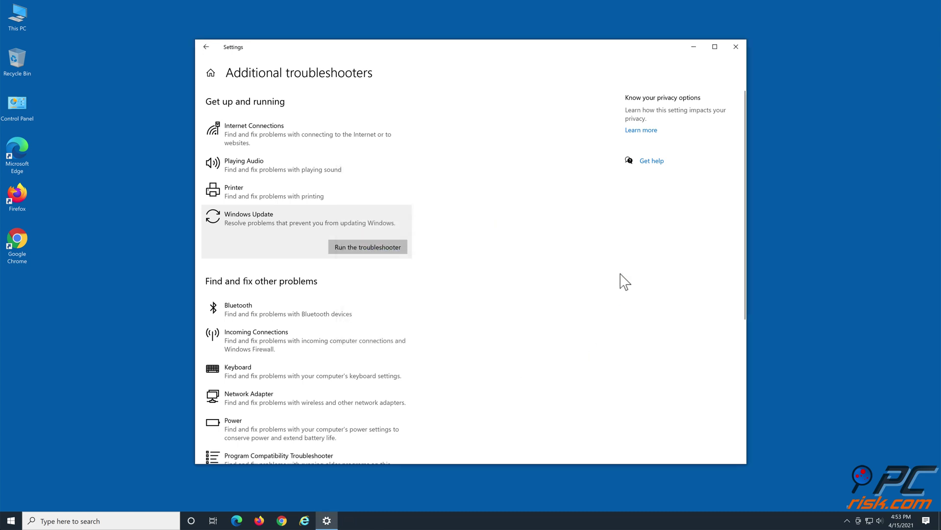
click(736, 47)
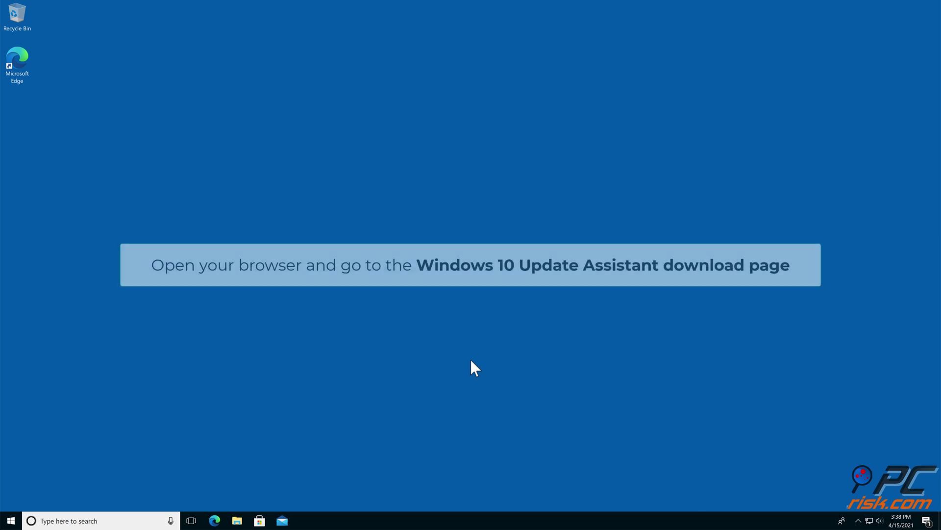
- Load Microsoft's Download Windows 10 page in Edge from the pasted URL
click(215, 521)
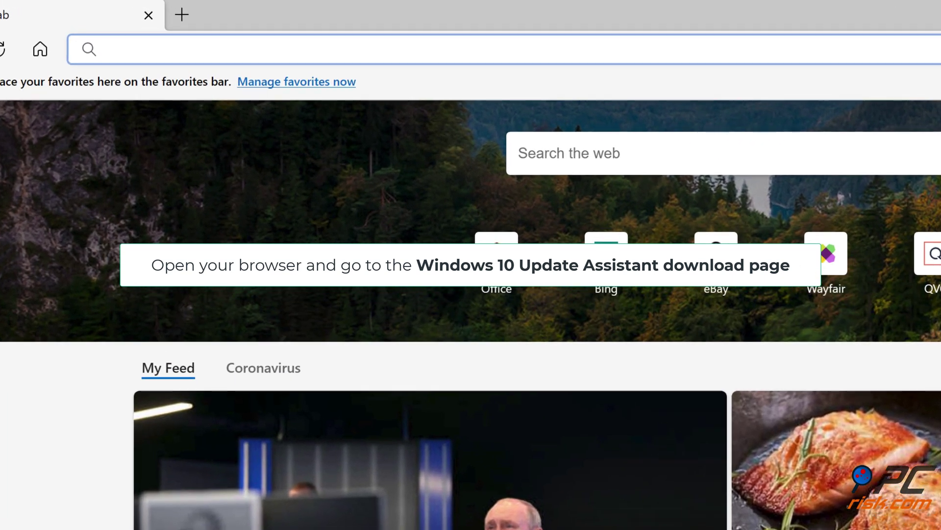
text(https://www.microsoft.com/en-us/software-download/windows10)
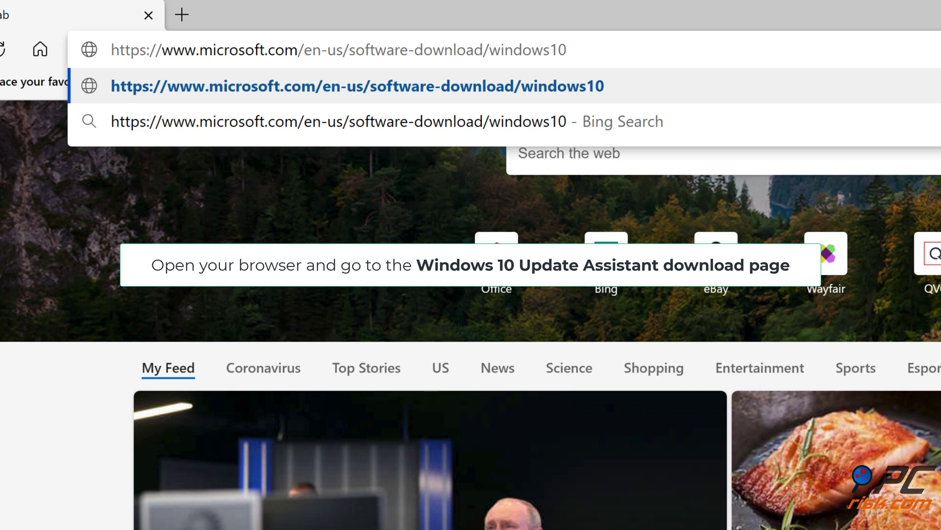
key(Return)
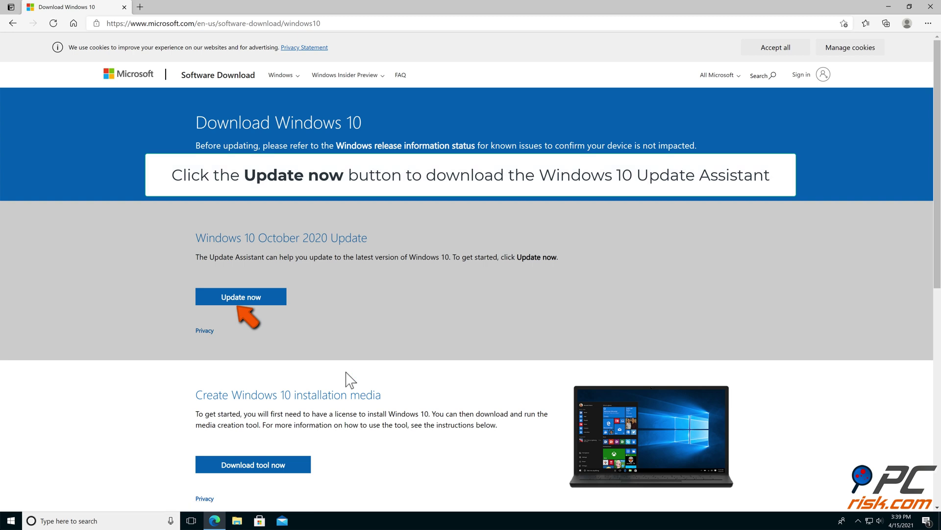
- Download the Windows 10 Update Assistant, run it with admin approval, and minimize Edge
click(241, 301)
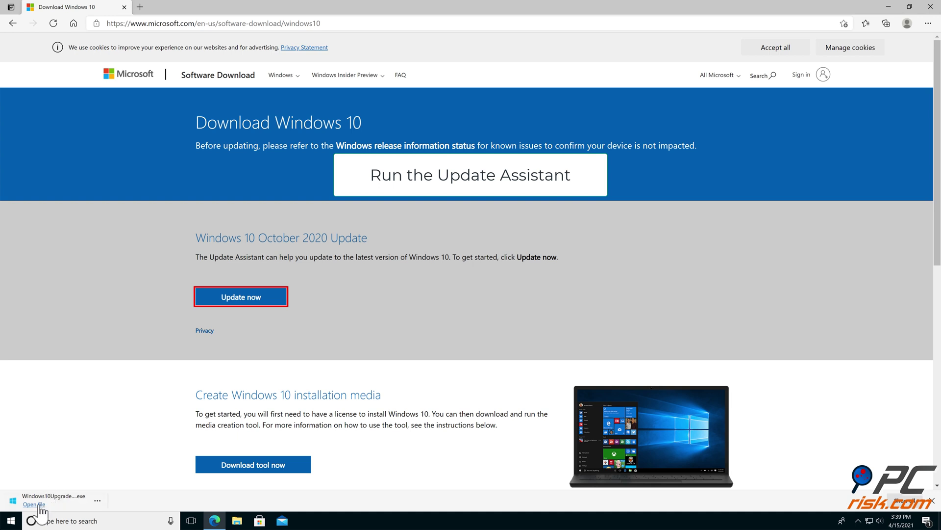
click(39, 504)
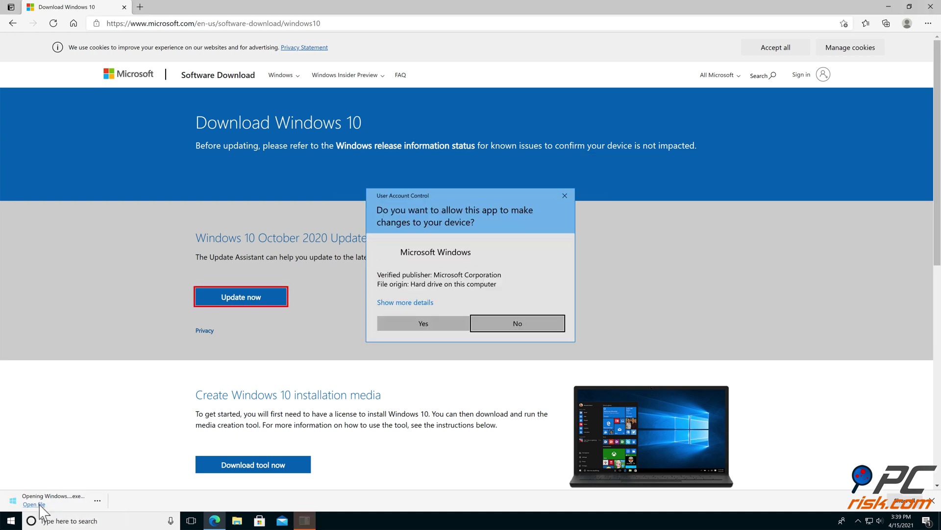
click(421, 324)
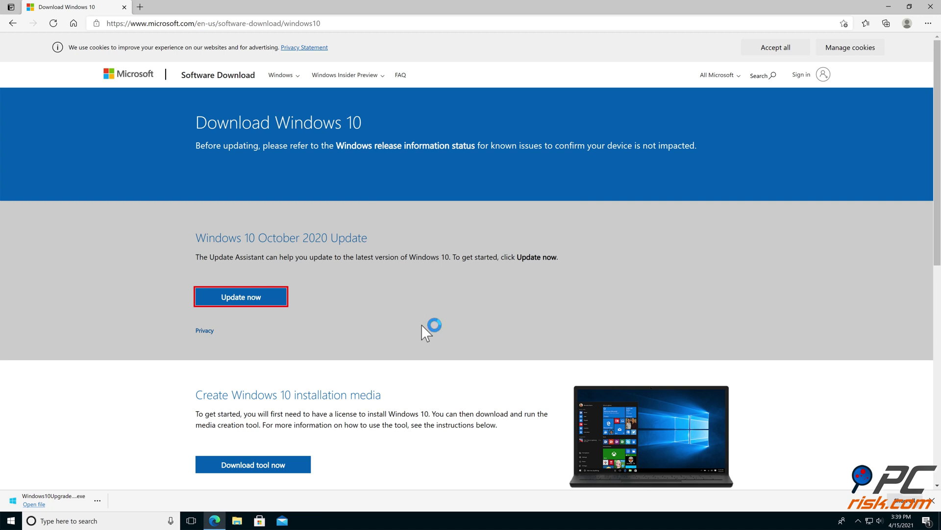
click(888, 7)
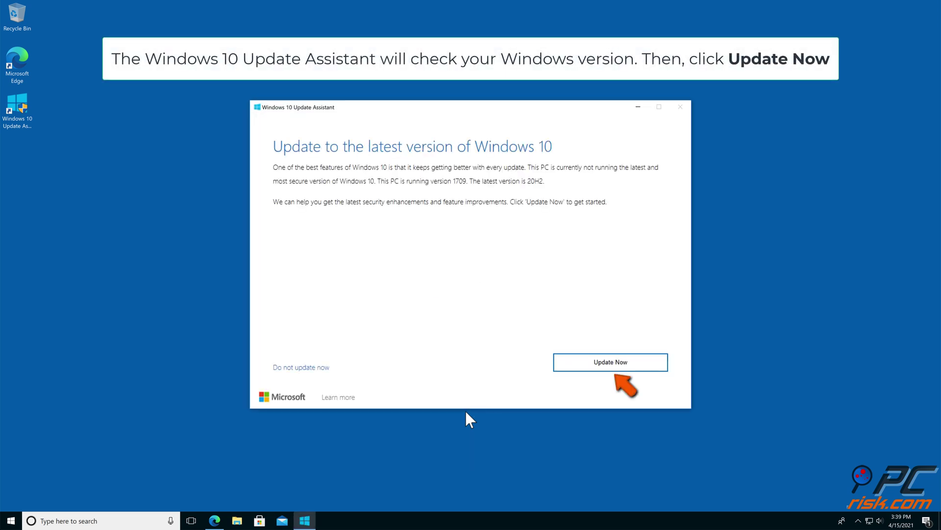
- Update to the latest Windows 10 version in Update Assistant, then restart and dismiss the sign-out notice
click(611, 368)
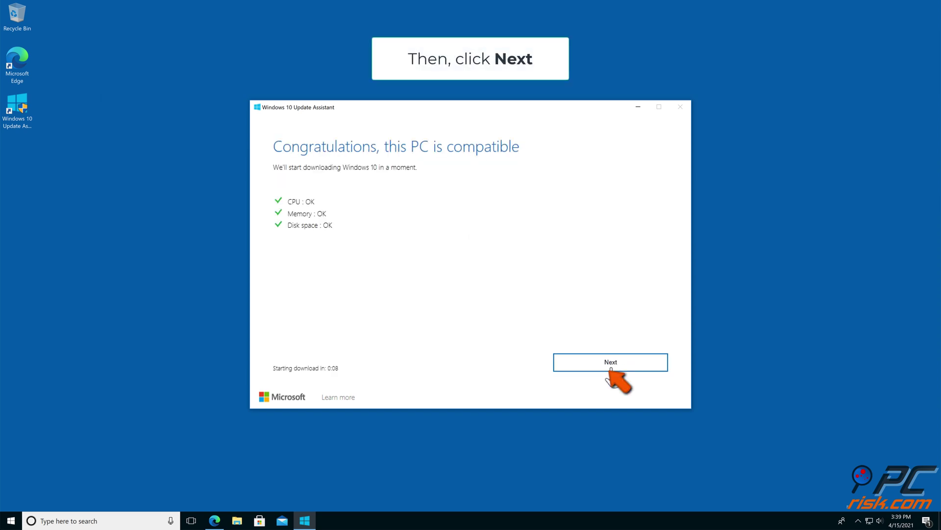
click(612, 369)
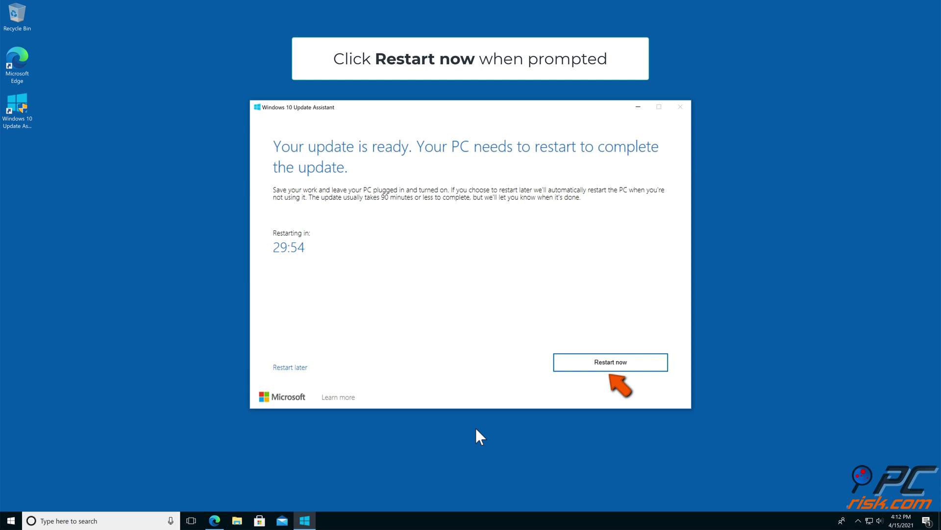
click(607, 369)
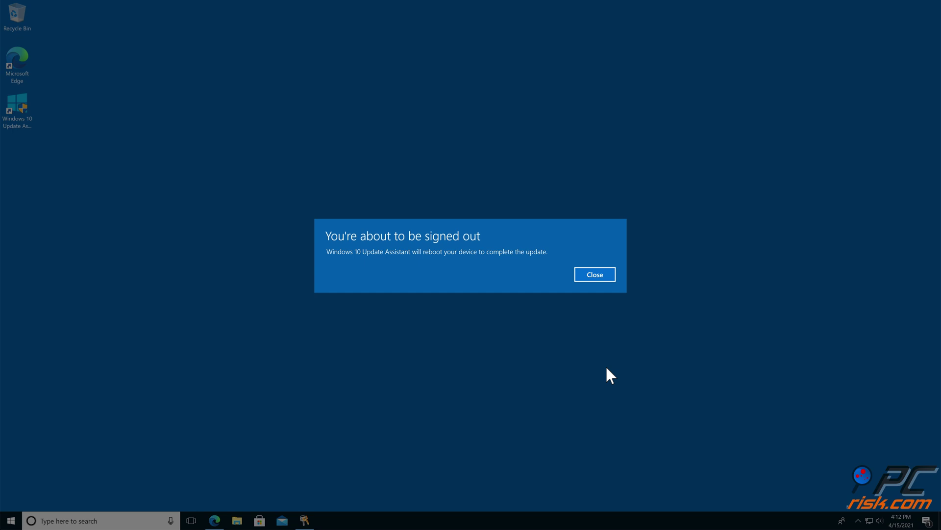
click(595, 274)
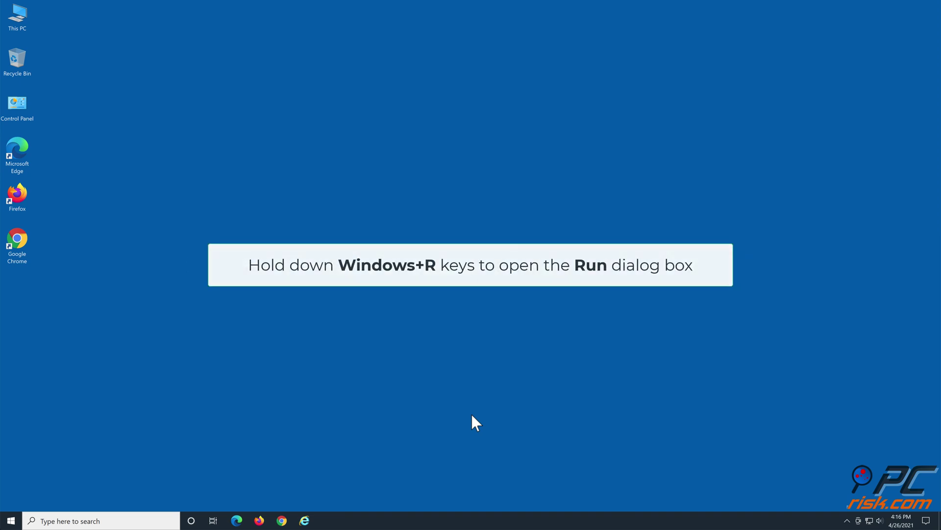
- Open an elevated Command Prompt from Run and stop the update service with 'net stop wuauserv'
key(super+r)
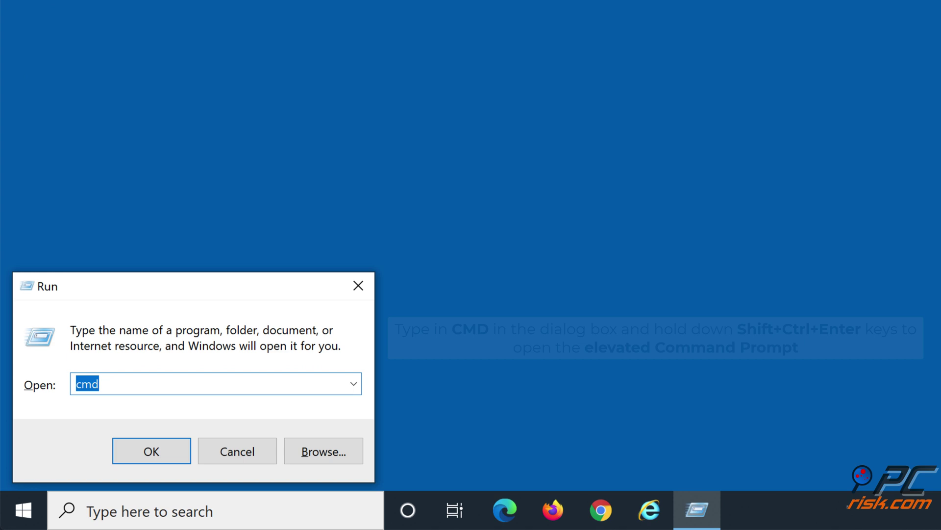
text(cmd)
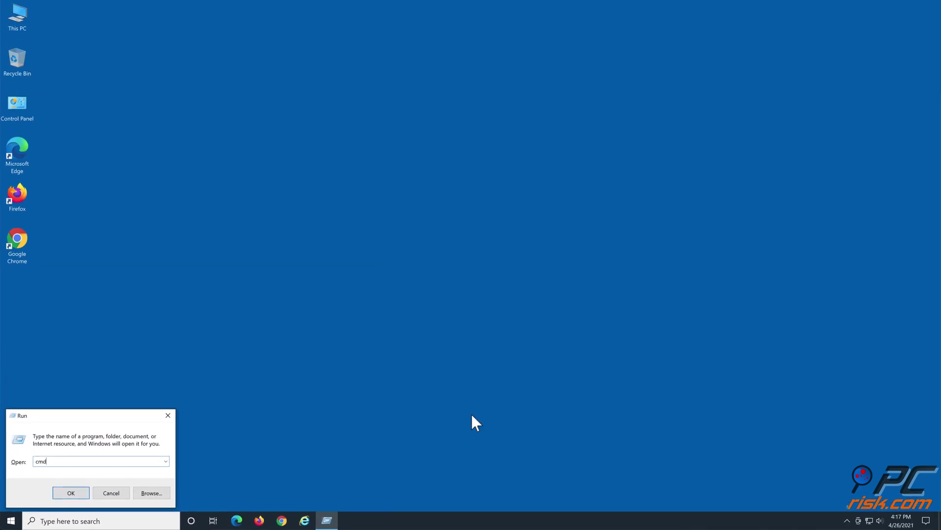
key(ctrl+shift+Return)
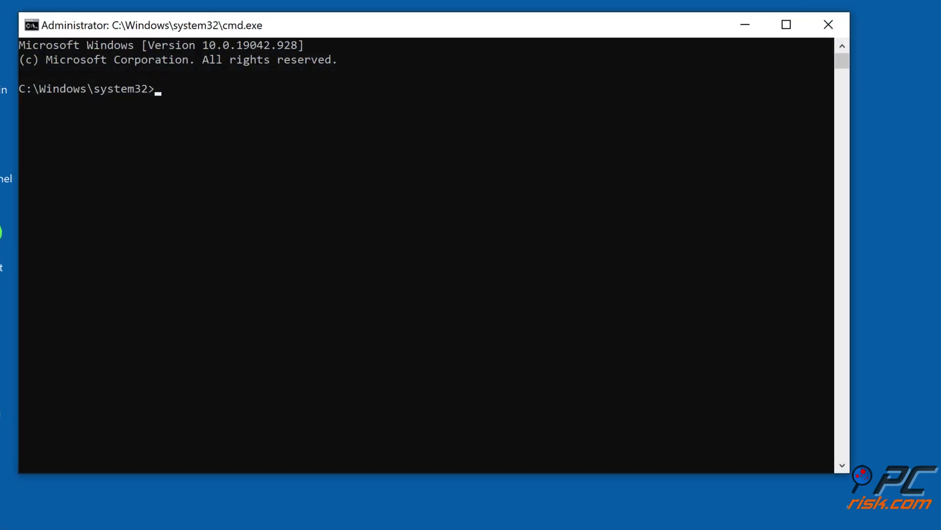
text(net stop)
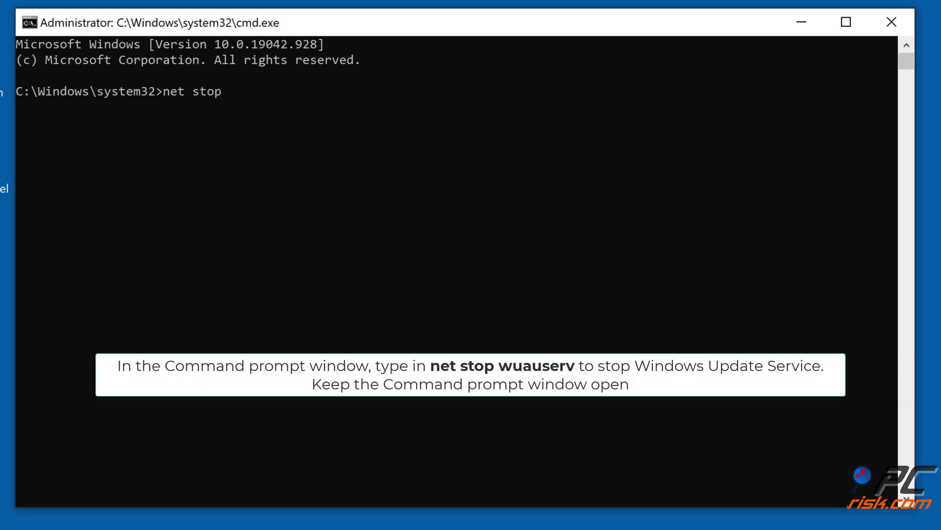
text( wuauserv)
key(Return)
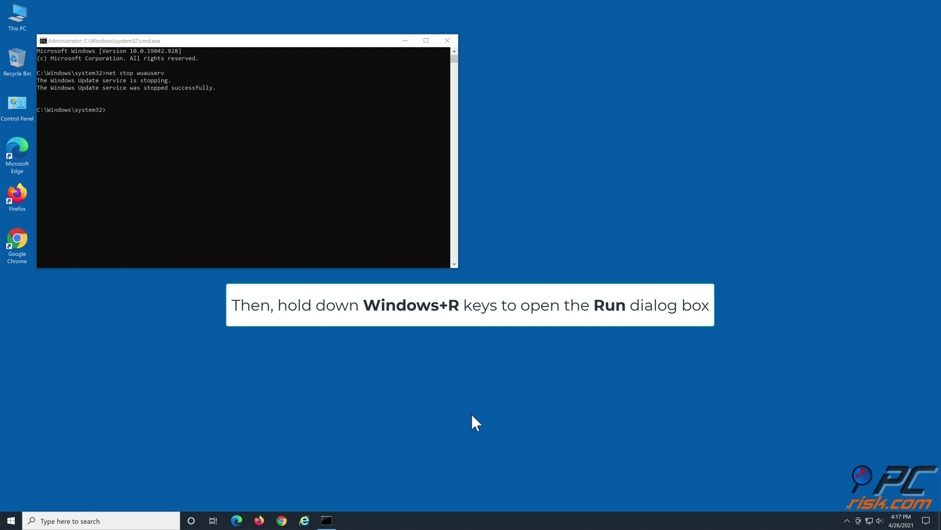
- Delete all contents of C:\Windows\SoftwareDistribution\Download and close the folder window
key(super+r)
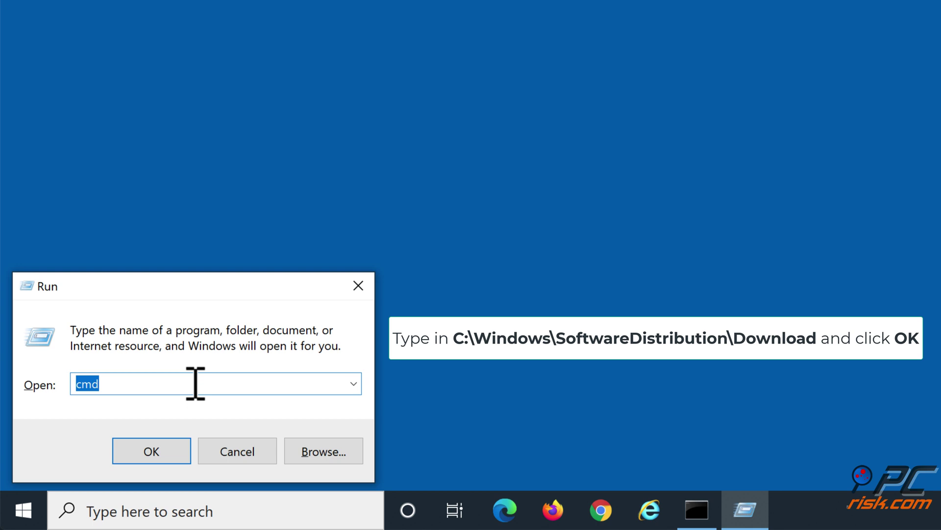
text(C:\Windows\SoftwareDistribution\Download)
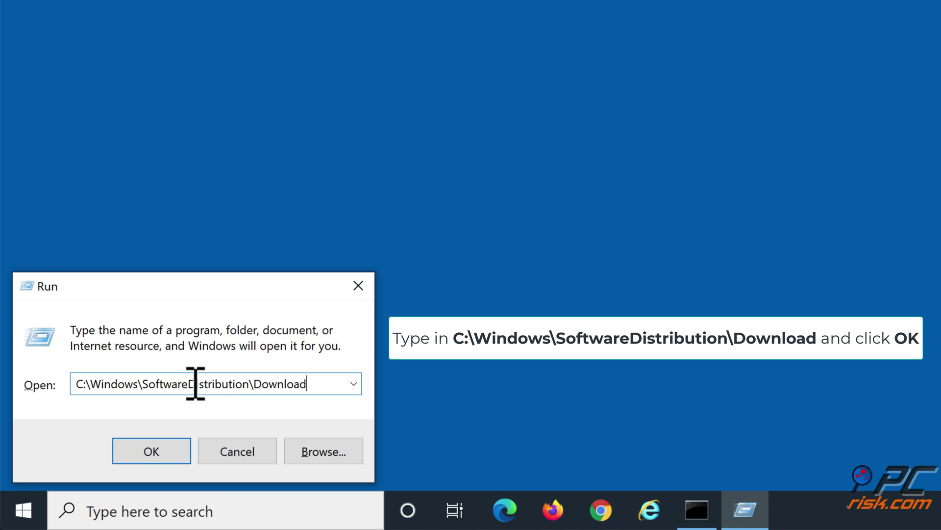
click(155, 451)
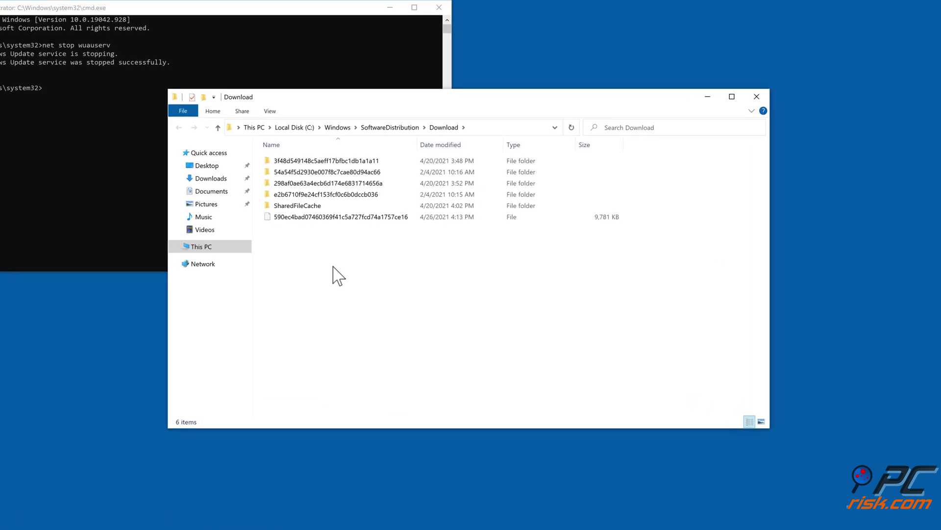
key(ctrl+a)
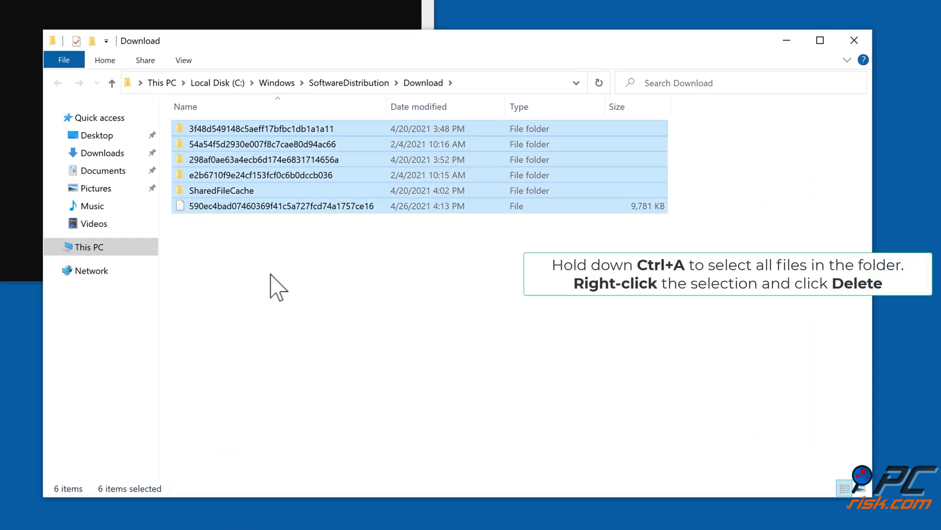
right_click(281, 209)
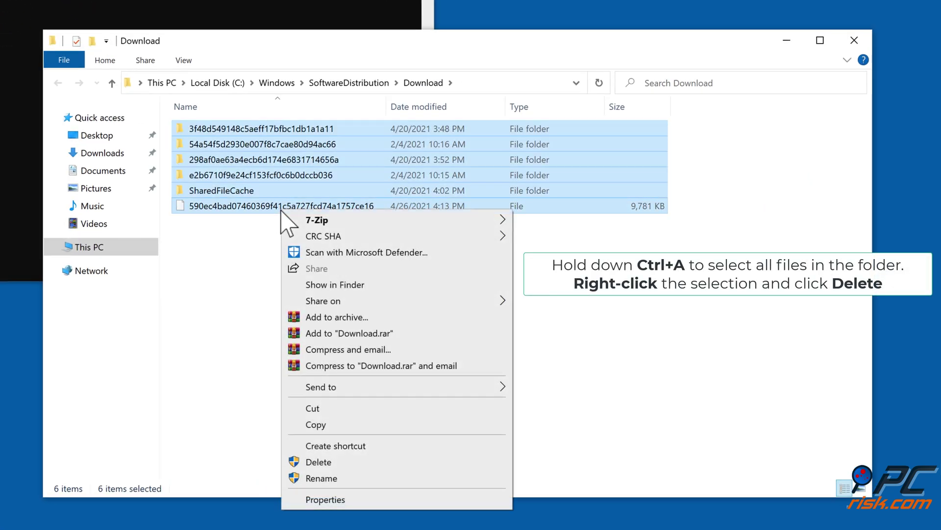
click(321, 462)
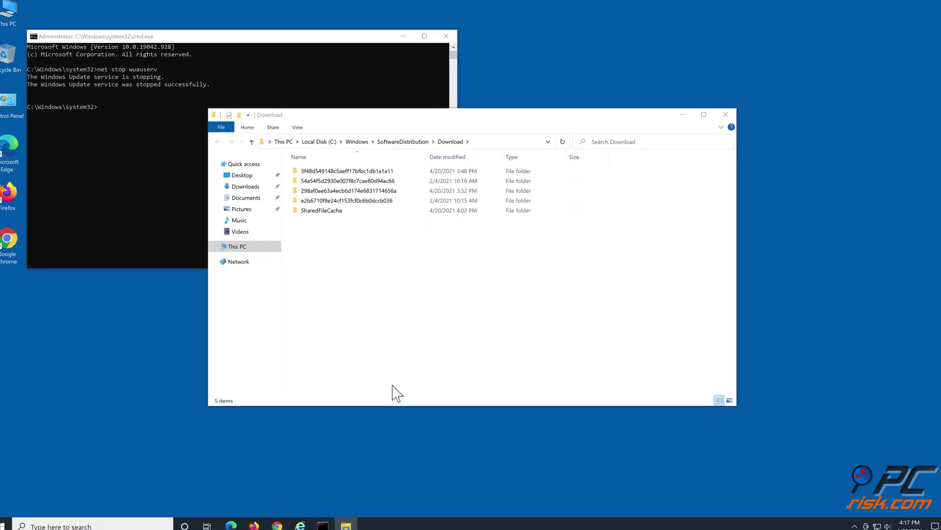
key(ctrl+a)
key(Delete)
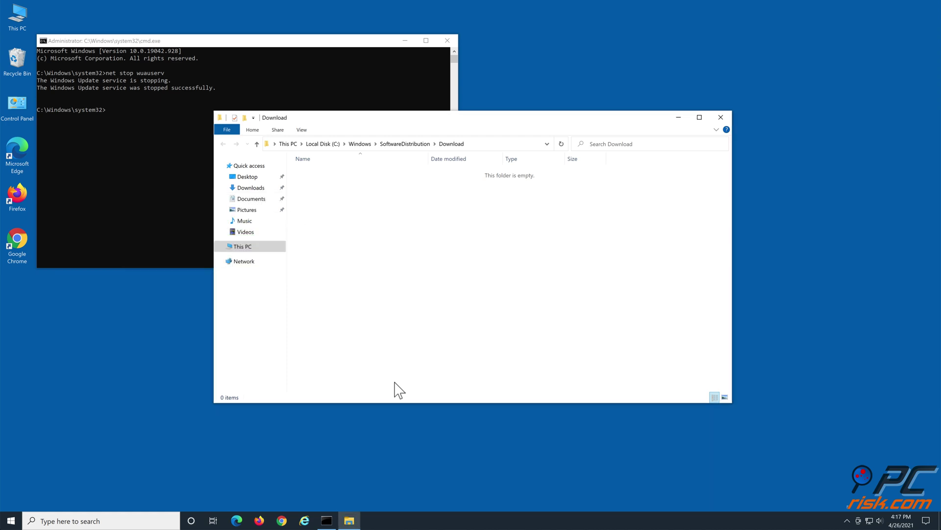
click(723, 118)
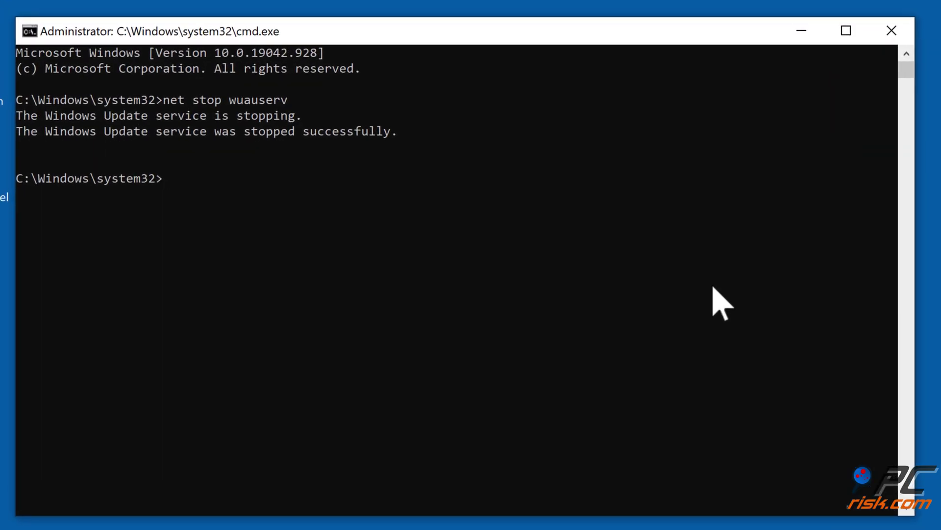
- Restart the update service with 'net start wuauserv' and close Command Prompt
text(net start wuauserv)
key(Return)
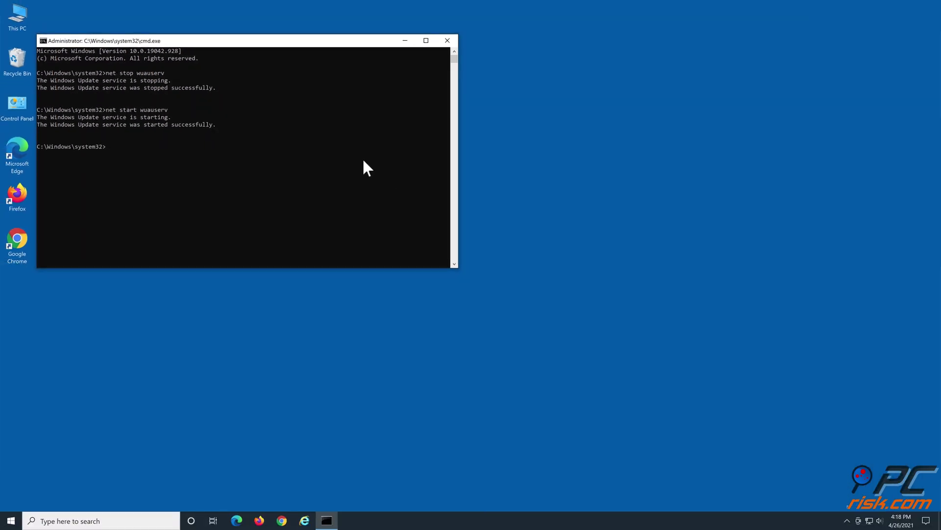
click(449, 40)
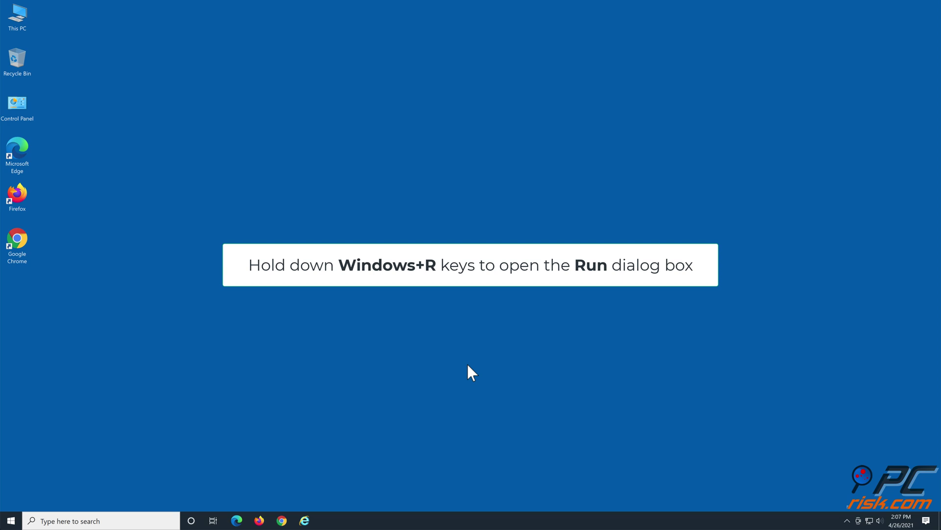
- Run 'regsvr32 quartz.dll' in an elevated Command Prompt, dismiss the success message, and close it
key(super+r)
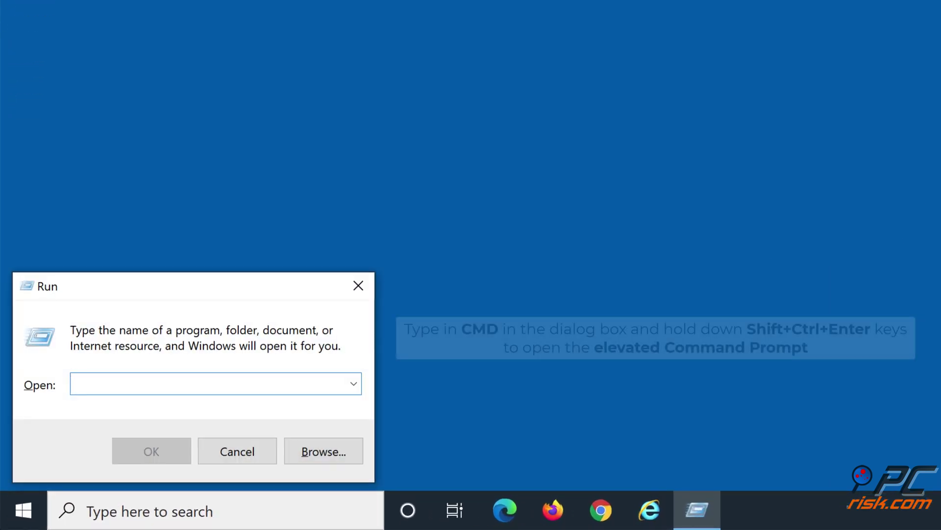
text(cmd)
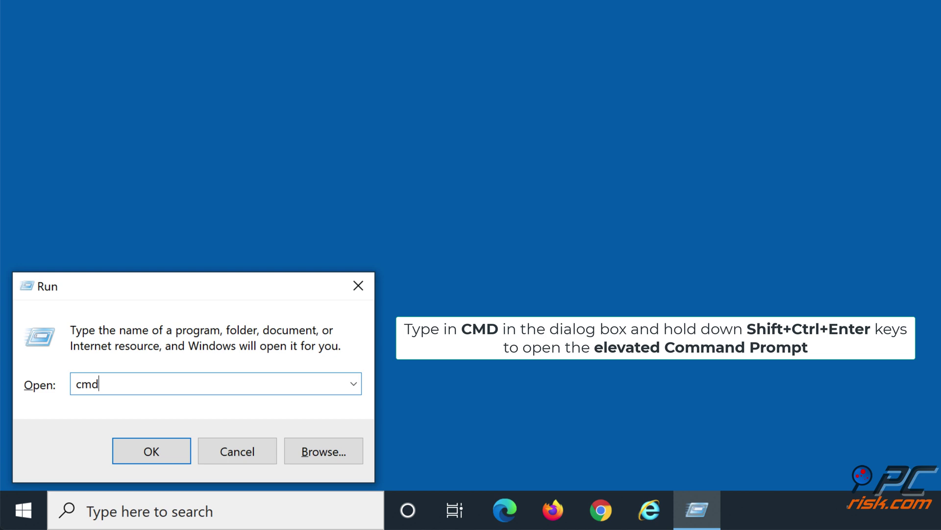
key(ctrl+shift+Return)
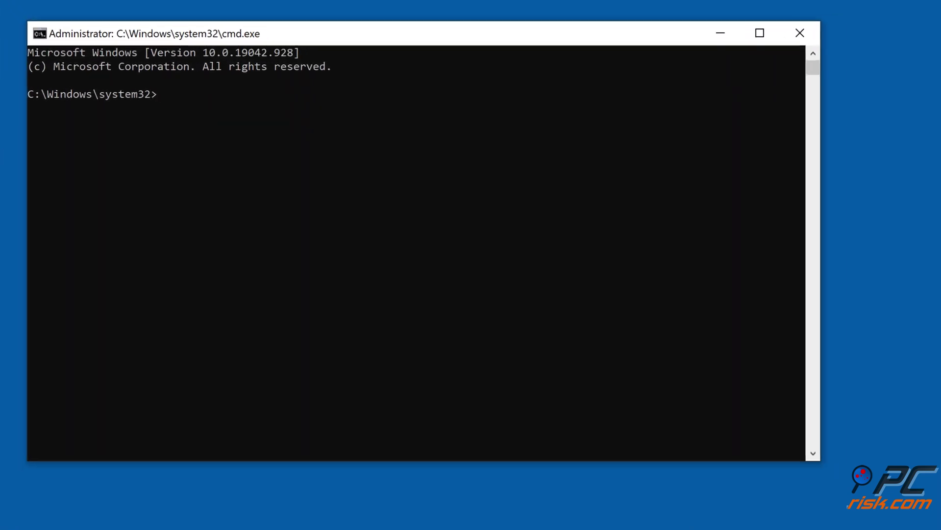
text(reg)
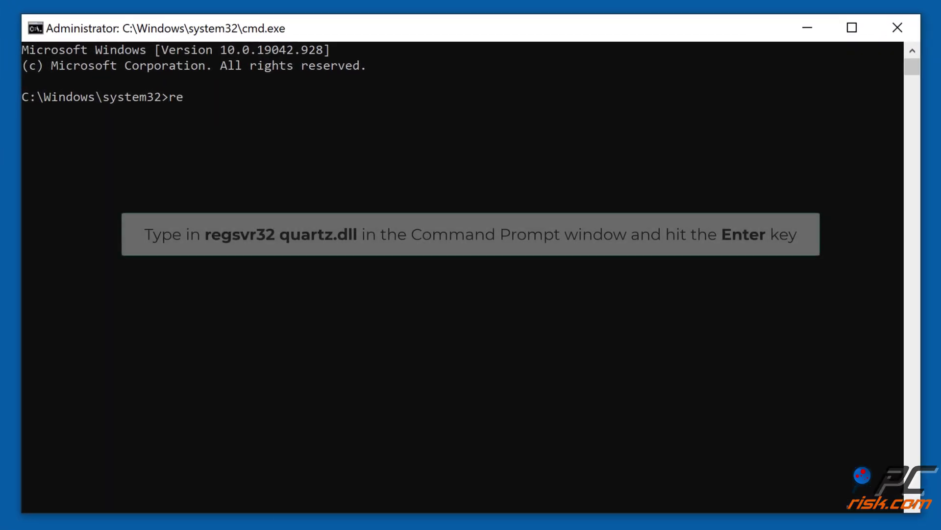
text(svr32 quar)
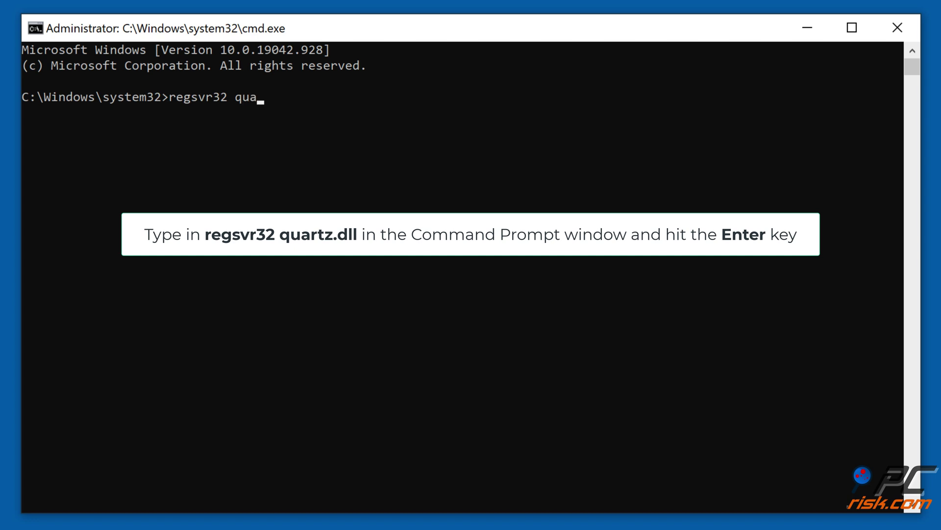
text(tz.dll)
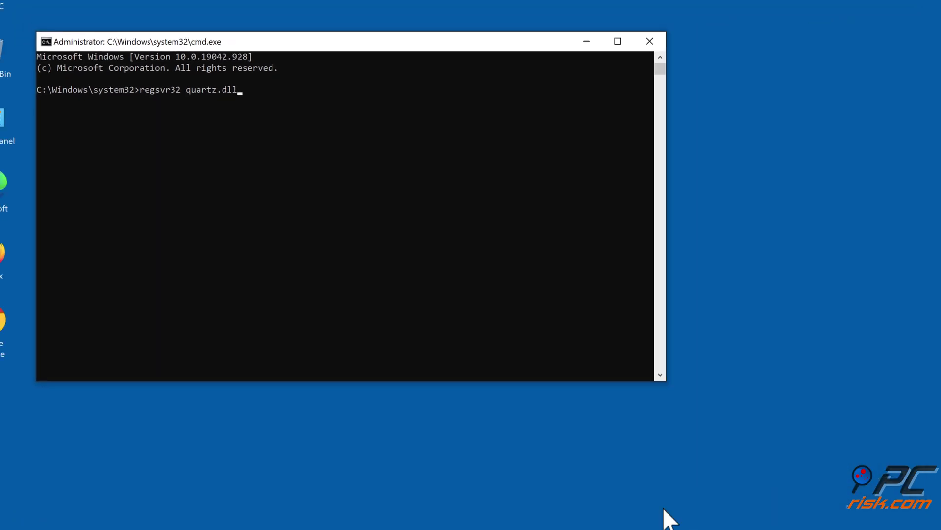
key(Return)
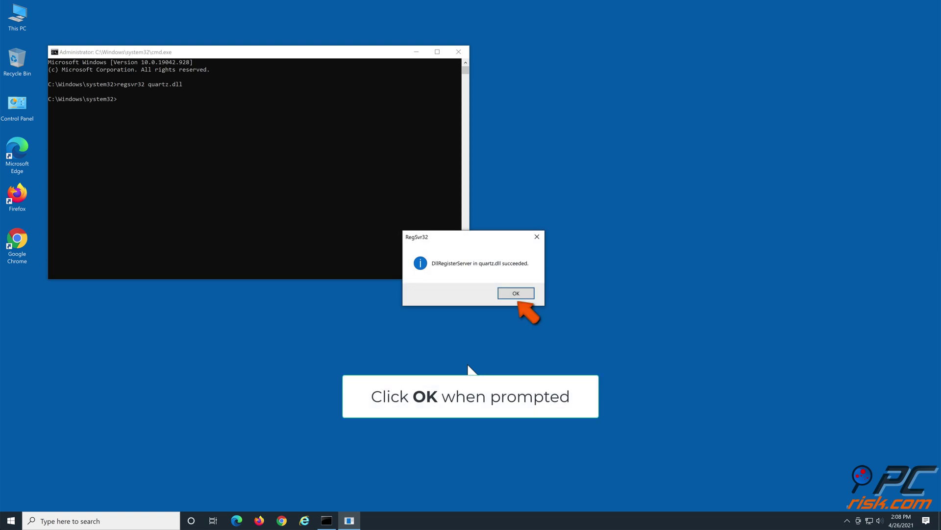
click(503, 297)
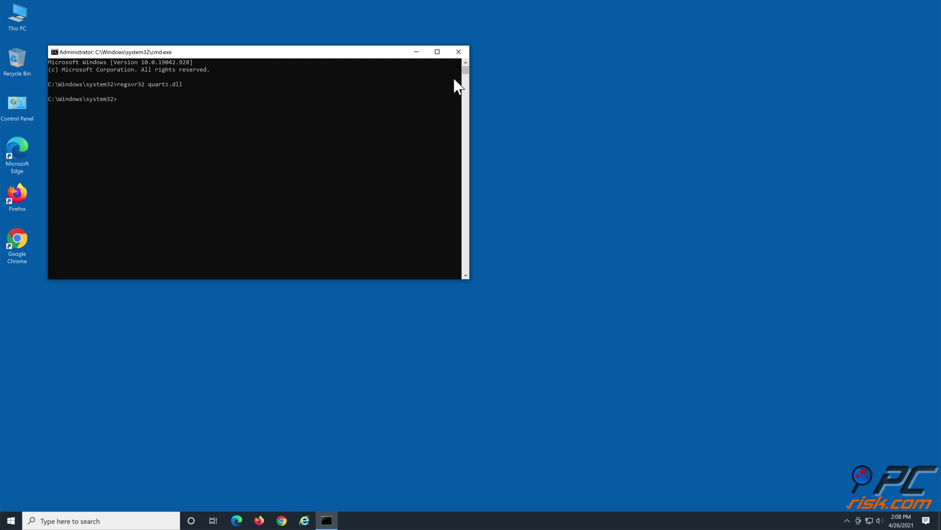
click(458, 52)
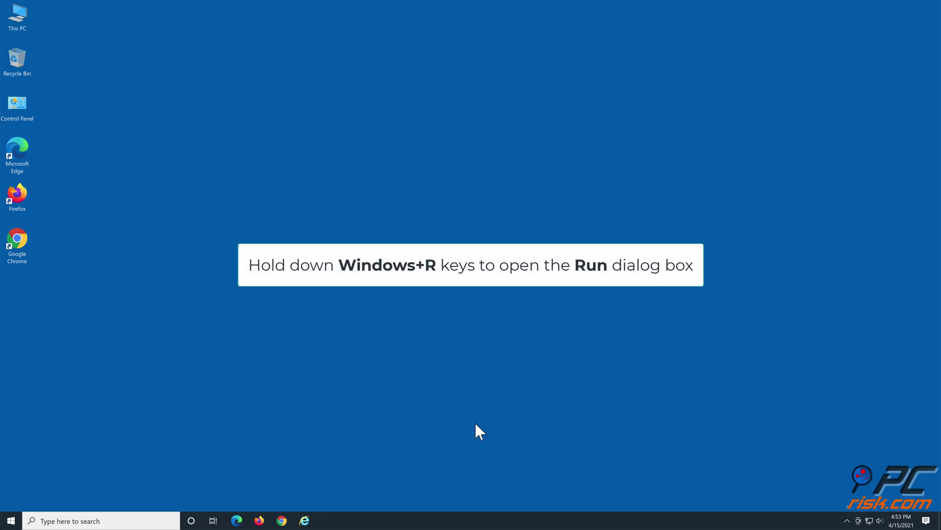
- Run 'sfc /scannow' in Command Prompt to repair corrupt files, then close the window
key(super+r)
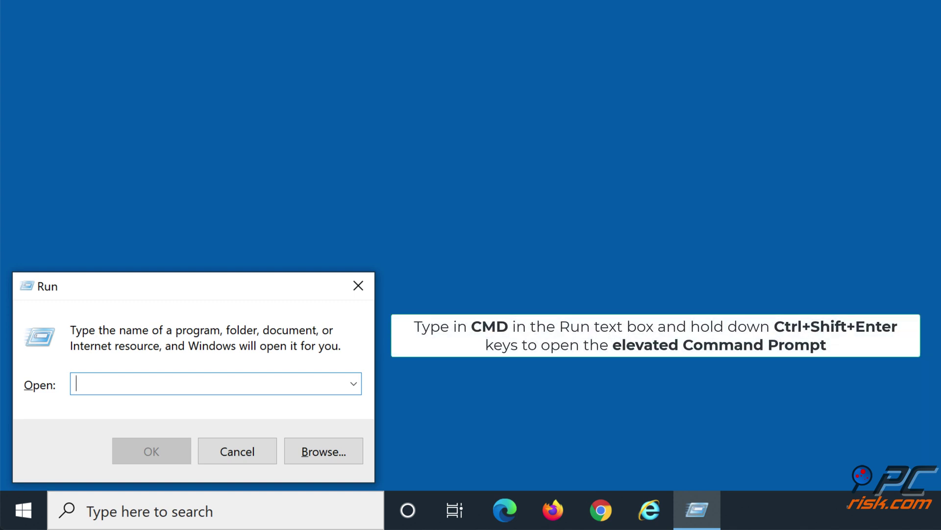
text(cmd)
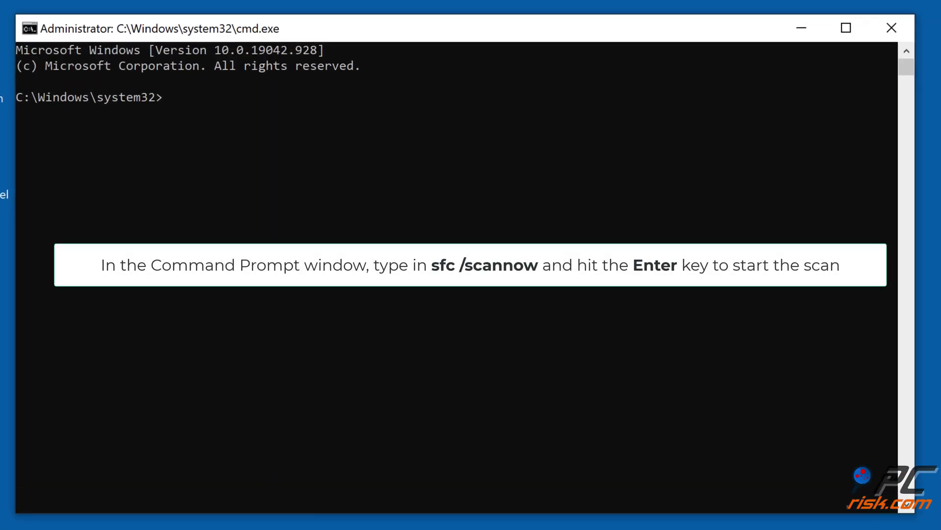
text(sfc /scannow)
key(Return)
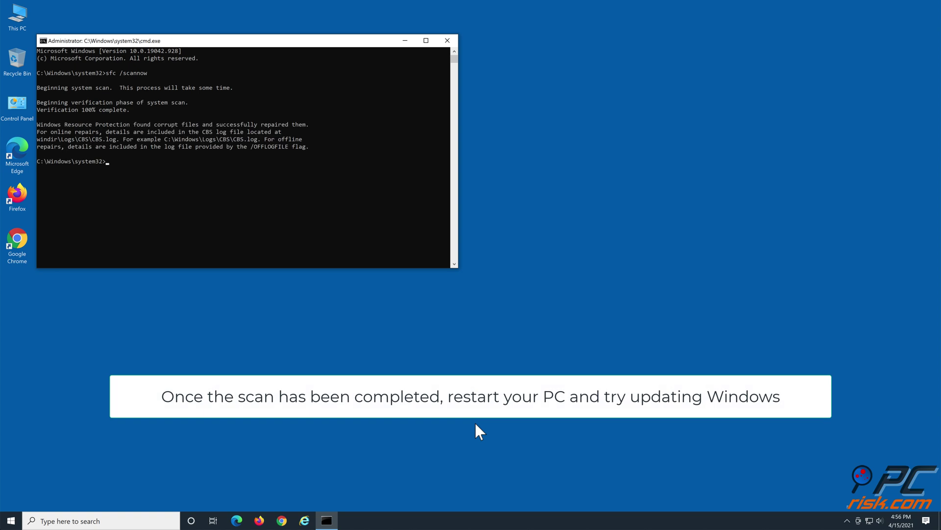
click(447, 42)
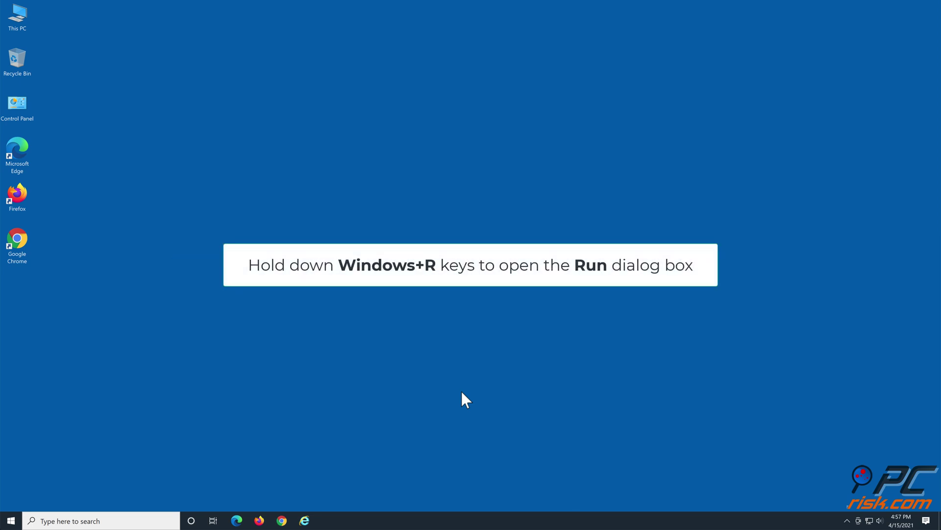
- Run 'dism /online /cleanup-image /scanhealth' in an elevated prompt, then enter the restorehealth command
key(super+r)
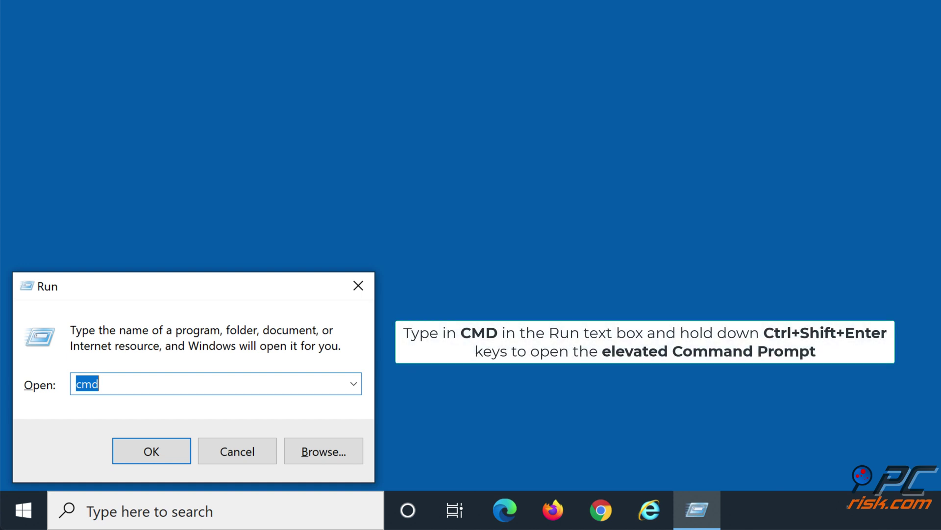
text(cmd)
key(ctrl+shift+Return)
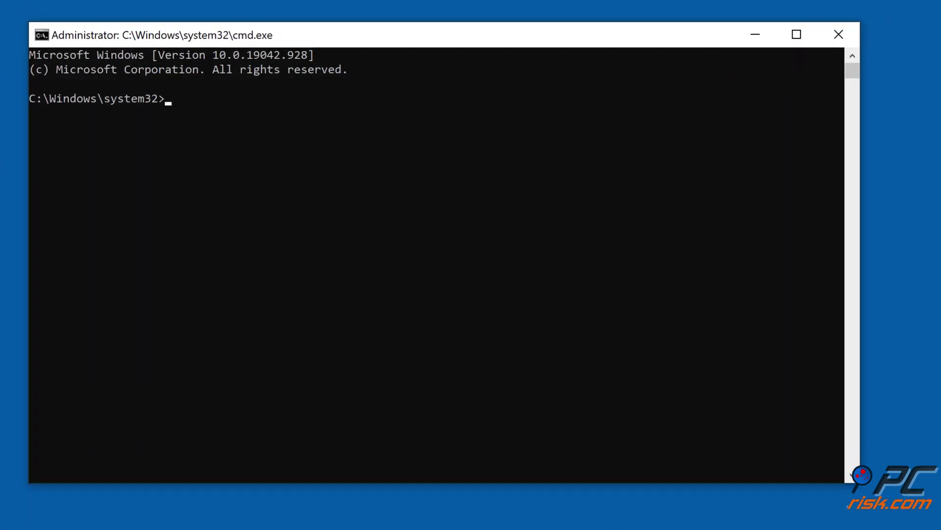
text(dism )
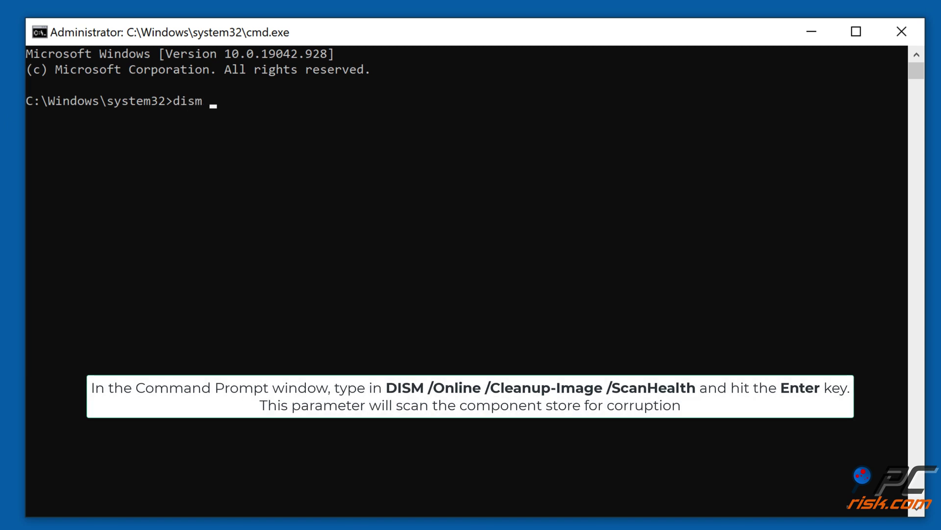
text(/online /cleanup-)
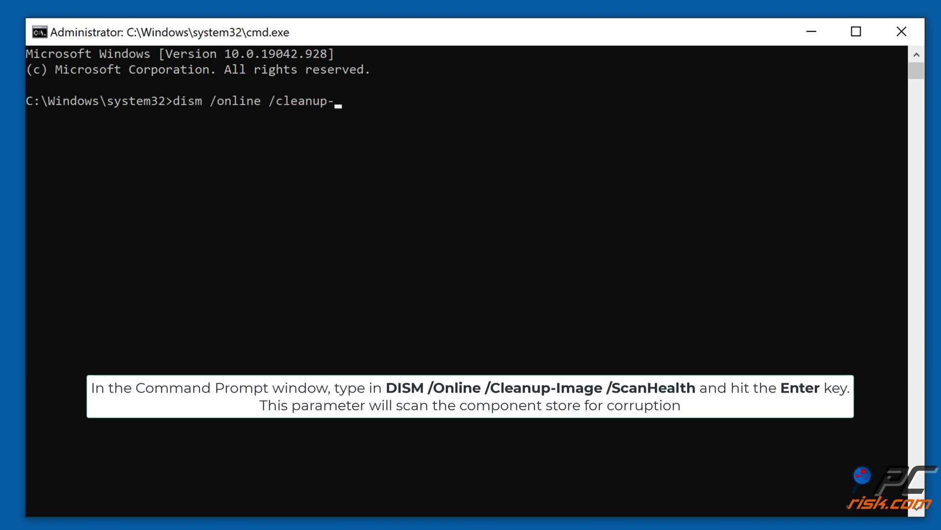
text(image /scanhealth)
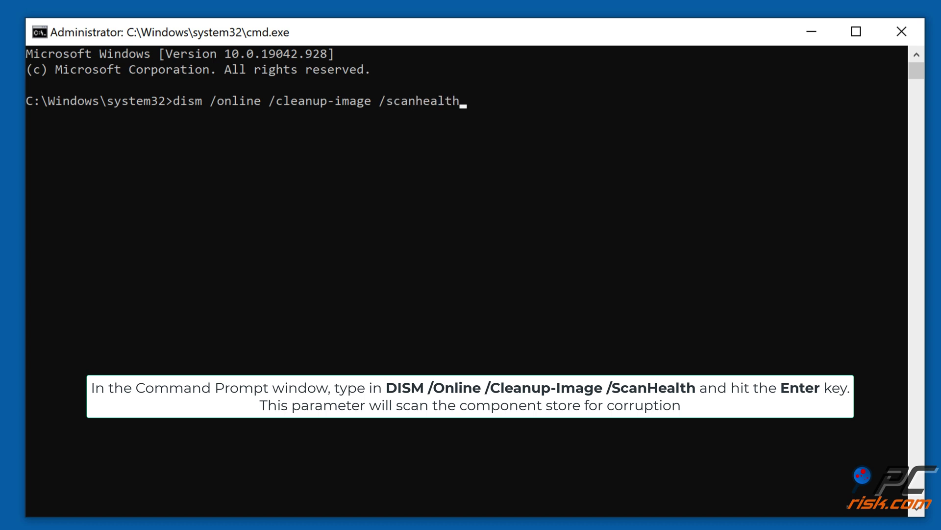
key(Return)
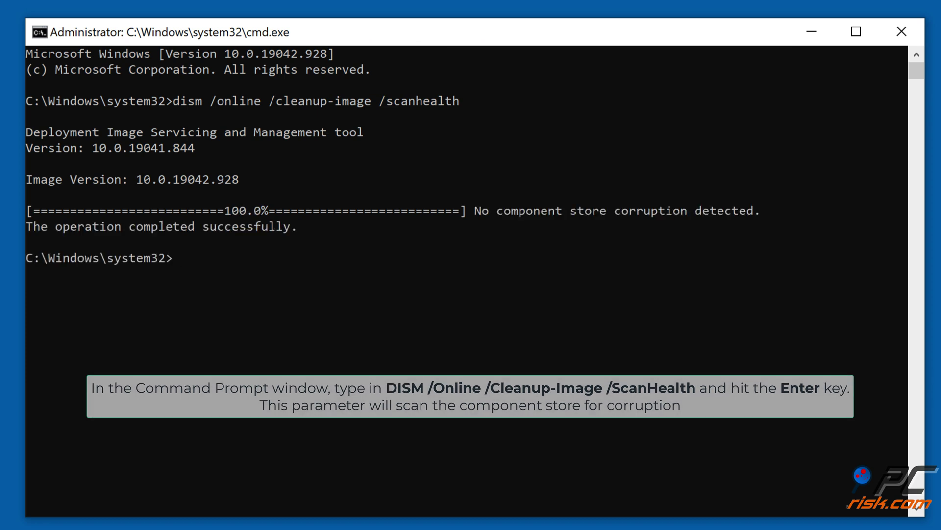
text(dism /online /)
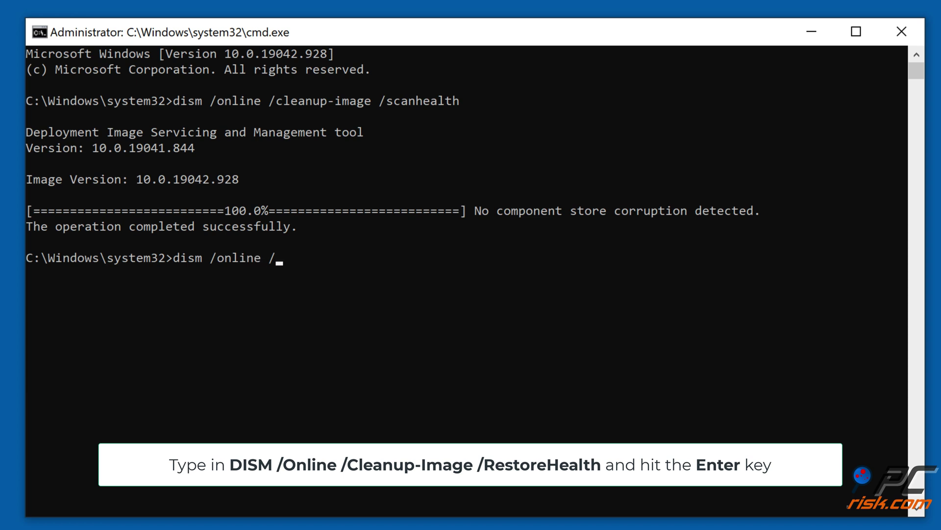
text(cleanup-image /)
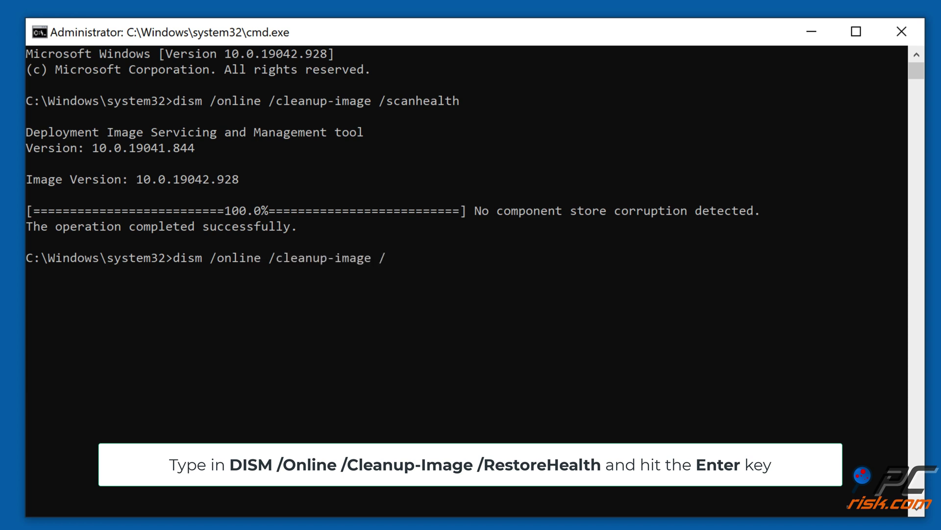
text(restorehealth)
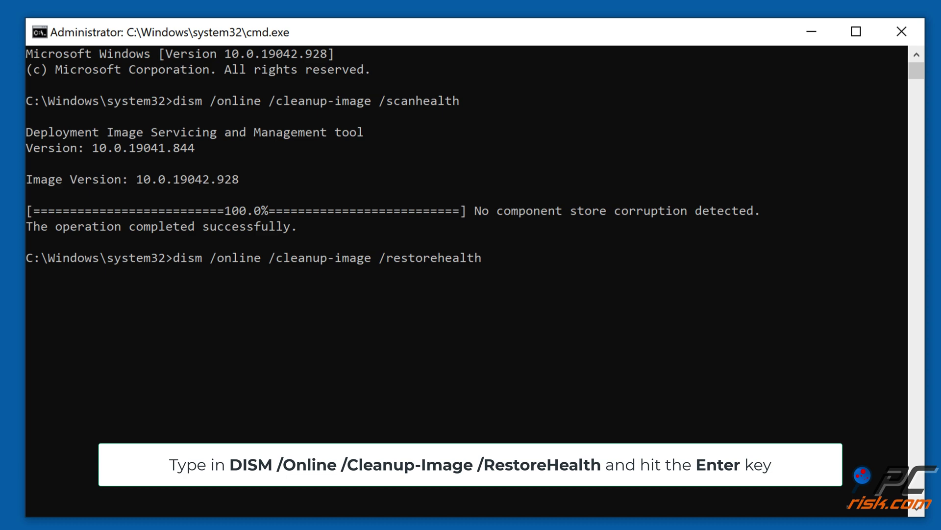
- Run DISM /Online /Cleanup-Image /RestoreHealth to completion, then close the Command Prompt window
key(Return)
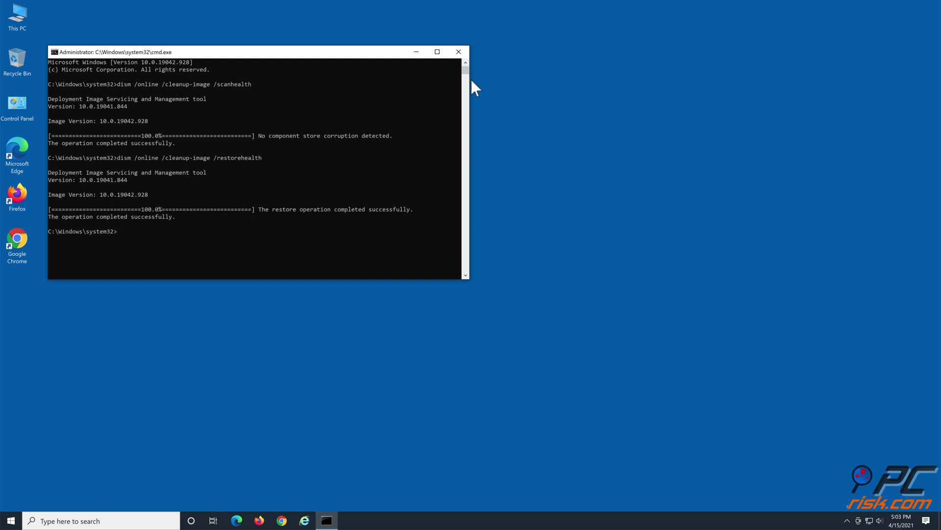
click(464, 54)
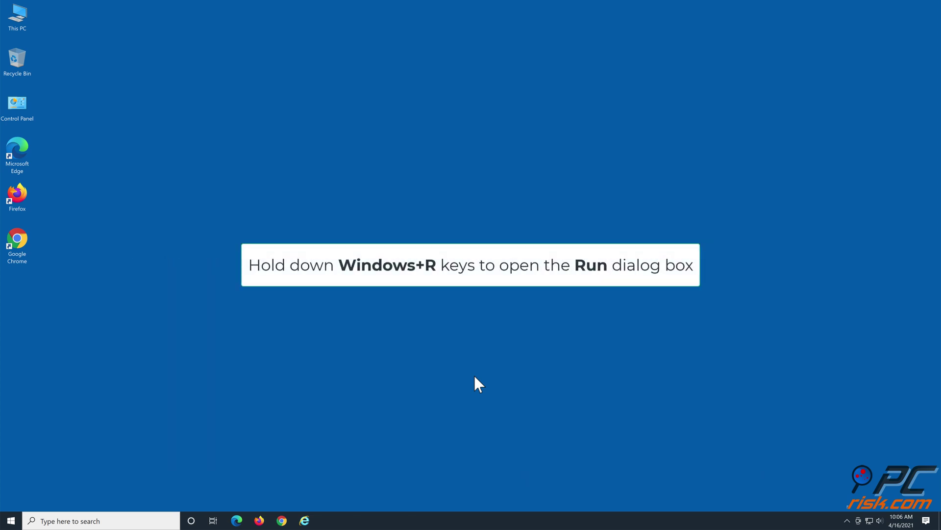
- Launch an administrator Command Prompt from the Run dialog with cmd
key(super+r)
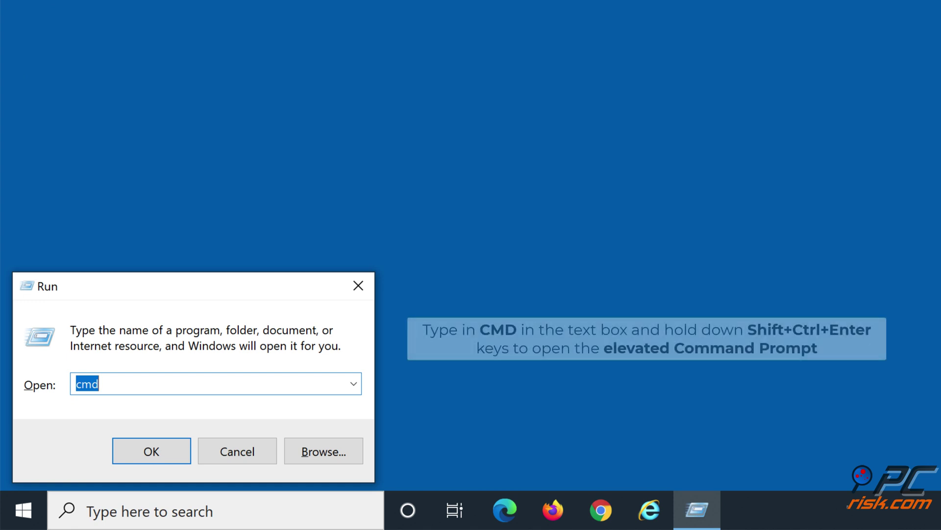
text(cmd)
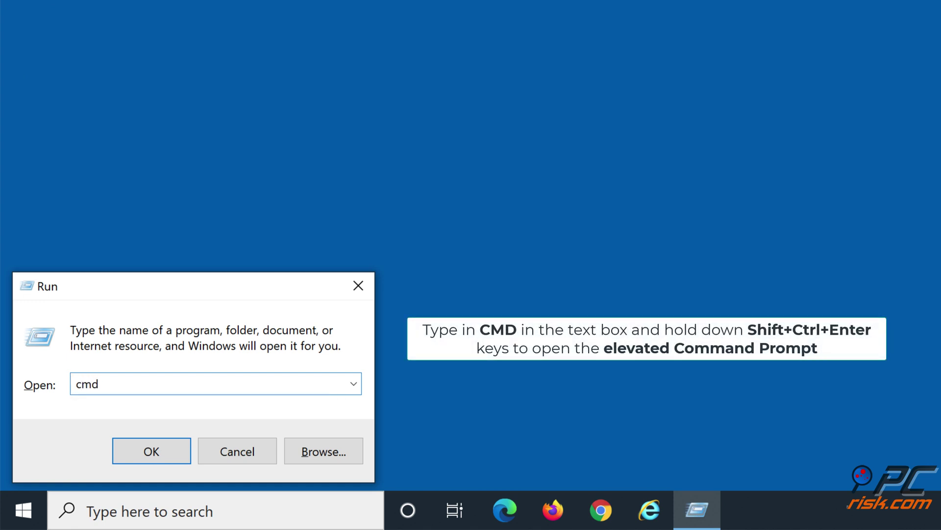
key(ctrl+shift+Return)
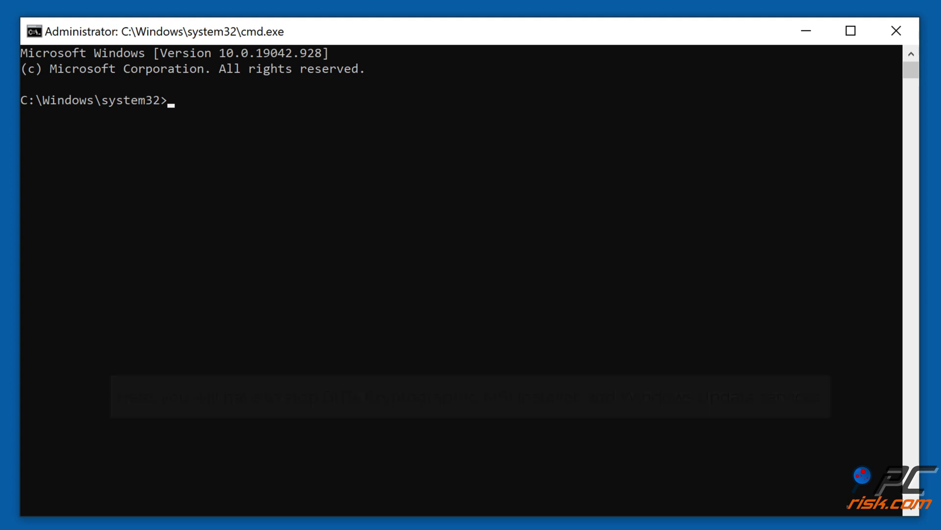
- Stop the wuauserv, cryptsvc, bits and msiserver services with net stop
text(net stop wuauserv)
key(Return)
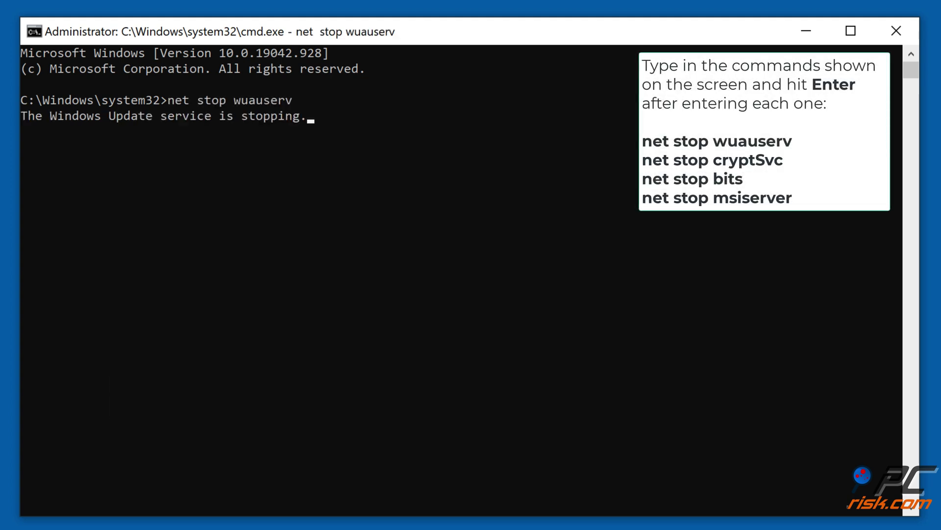
text(net stop c)
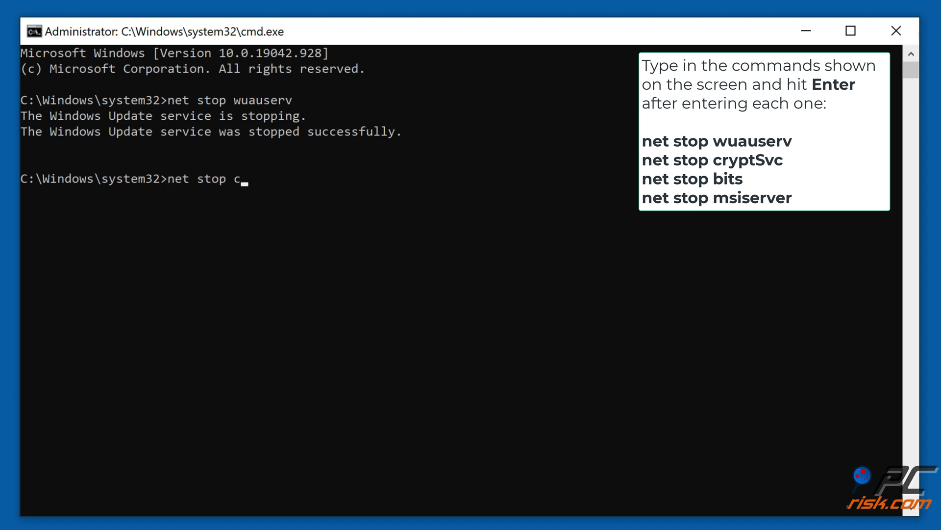
text(ryptsvc)
key(Return)
text(net stop bits)
key(Return)
text(net stop msiserver)
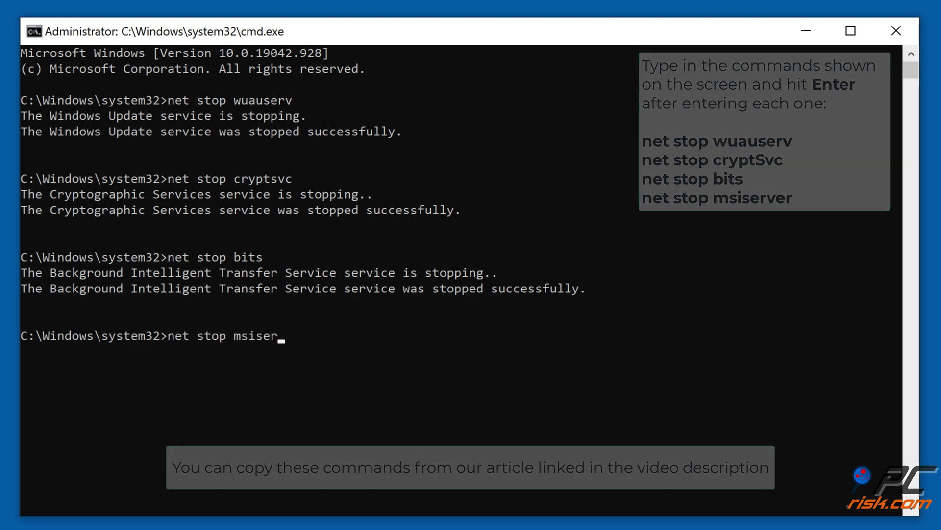
key(Return)
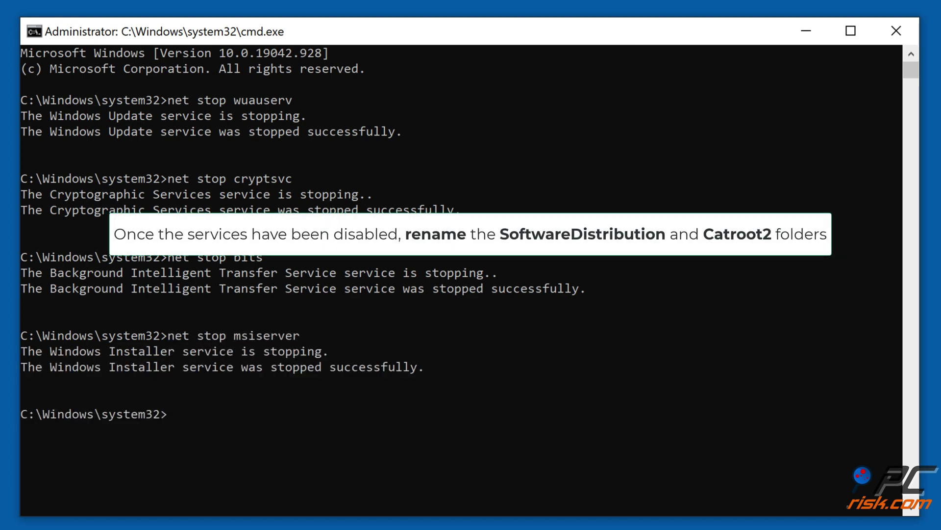